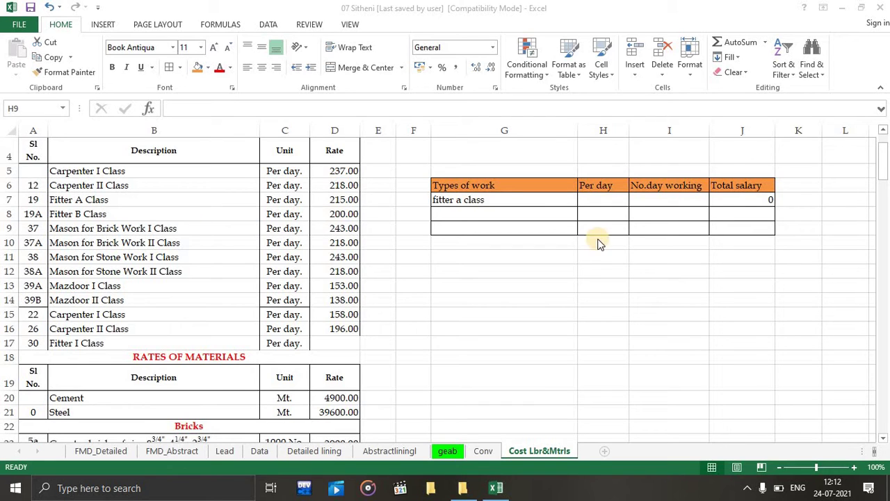
Enter the formula =VLOOKUP(G7,B5:D17,3,FALSE) in H7 to fetch the per-day rate for fitter a class.
left_click(586, 202)
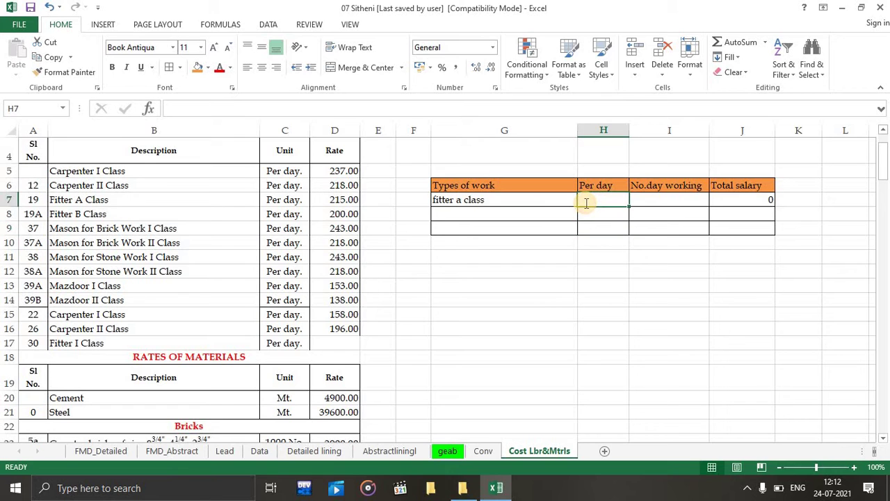
type("=vloo")
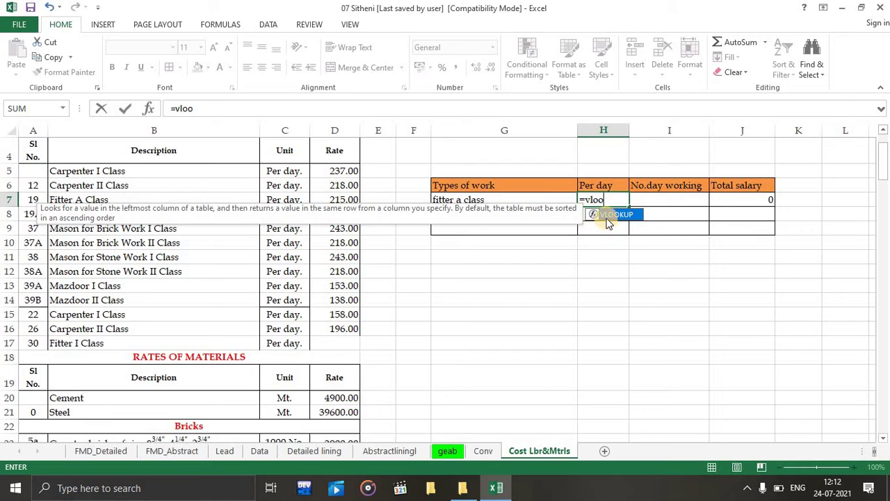
double_click(606, 215)
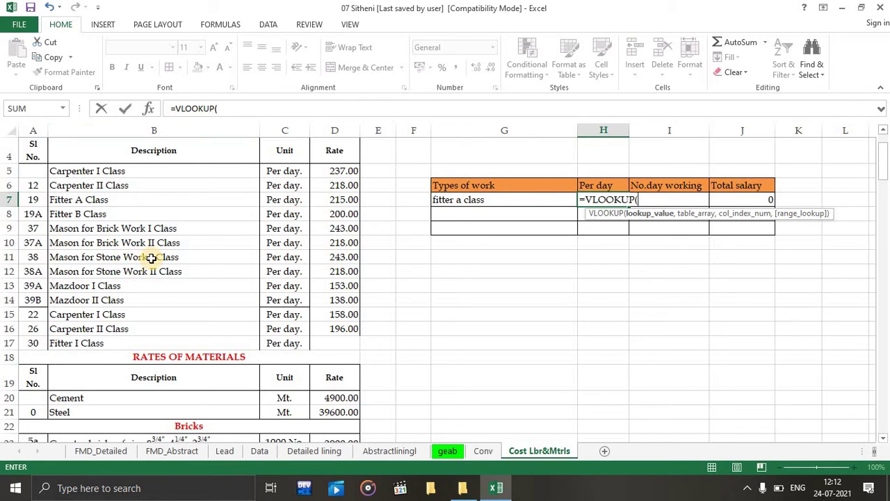
left_click(478, 200)
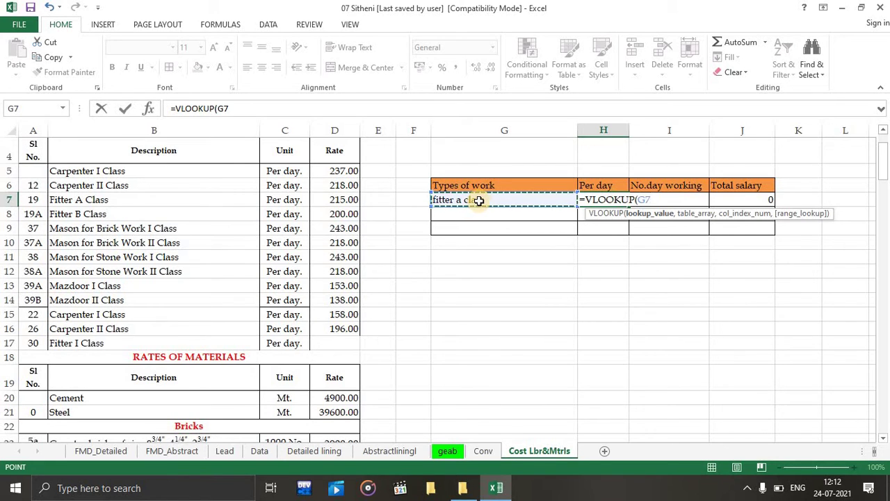
type(",")
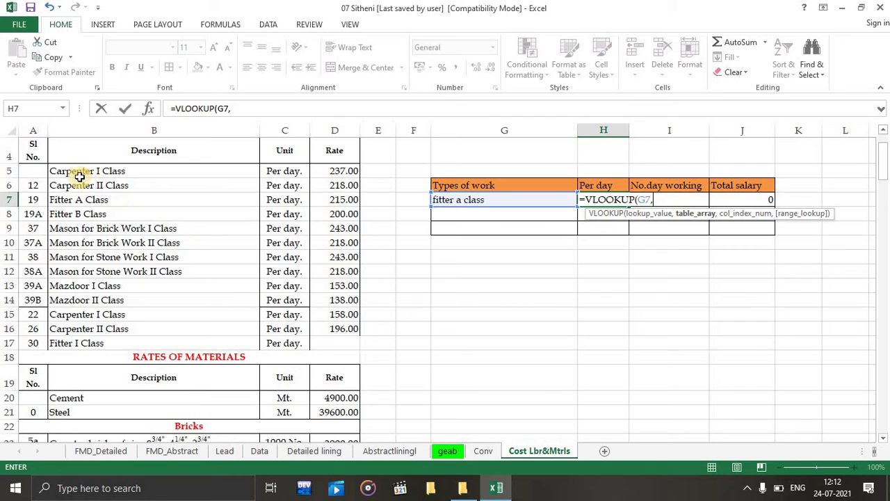
left_click_drag(74, 173, 352, 345)
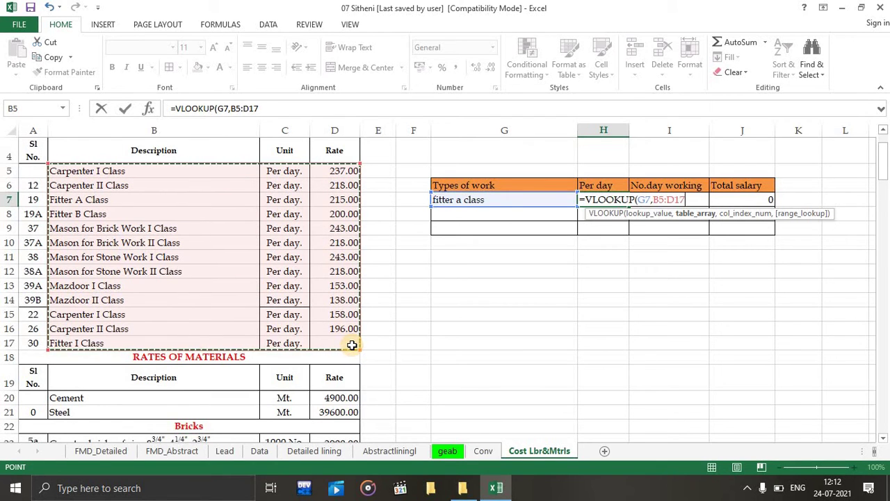
type(",")
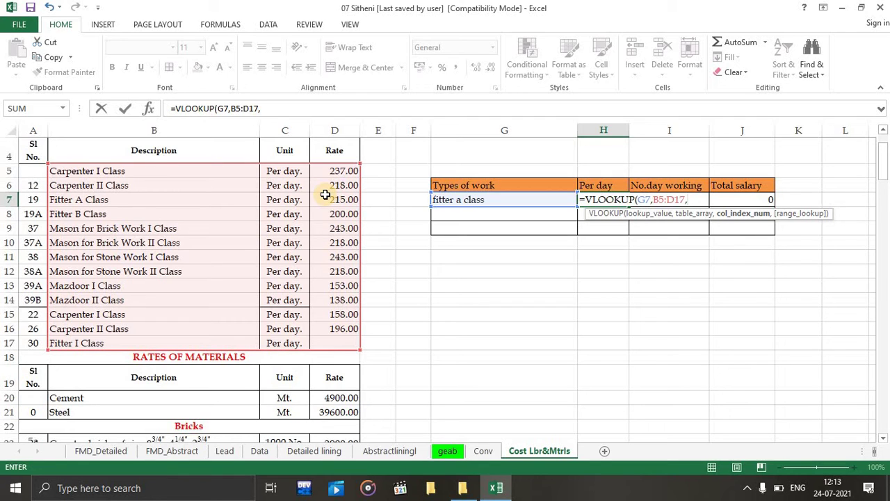
type("3")
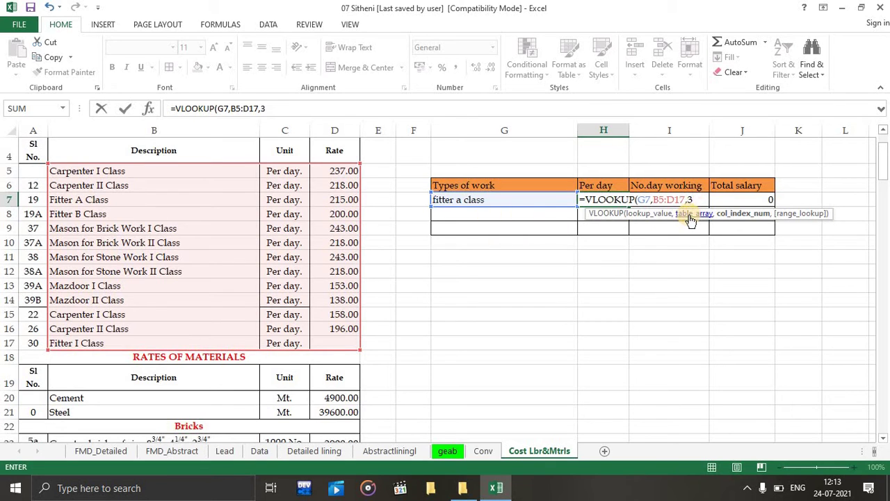
type(",")
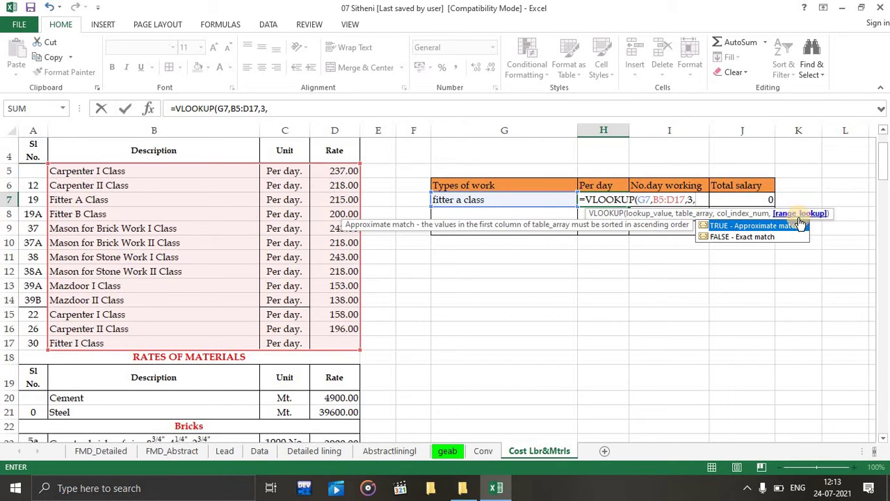
double_click(756, 237)
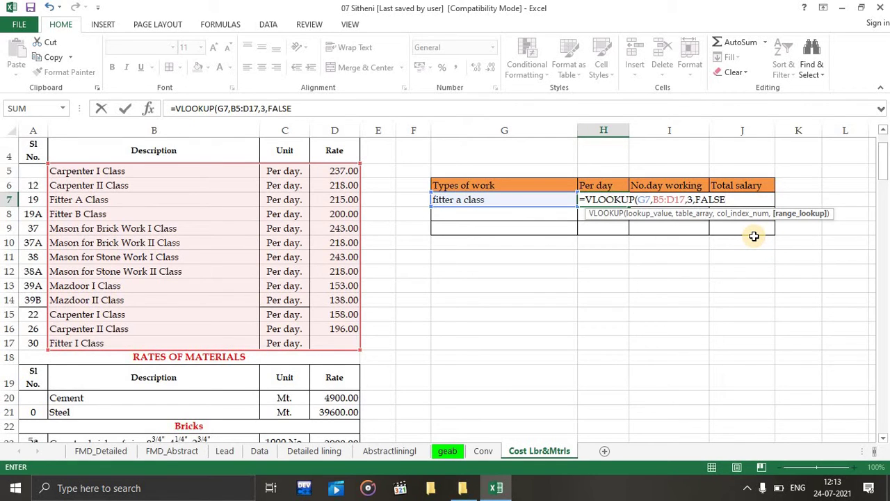
type(")")
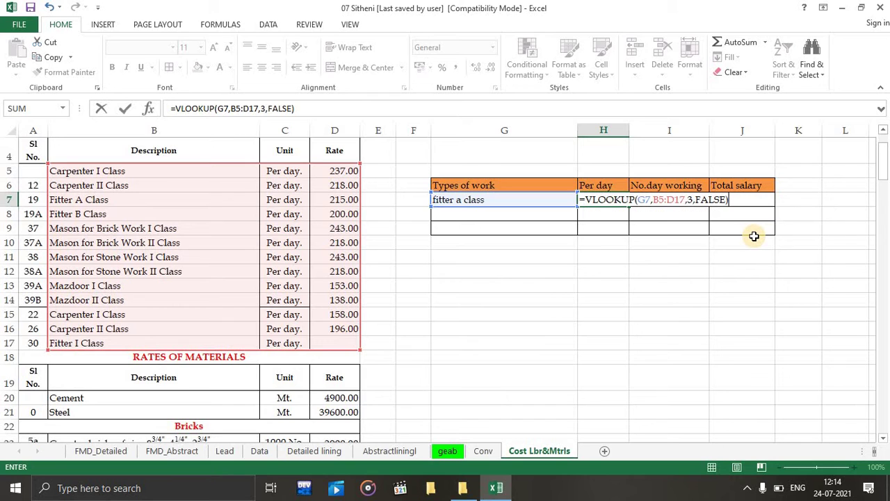
key("Return")
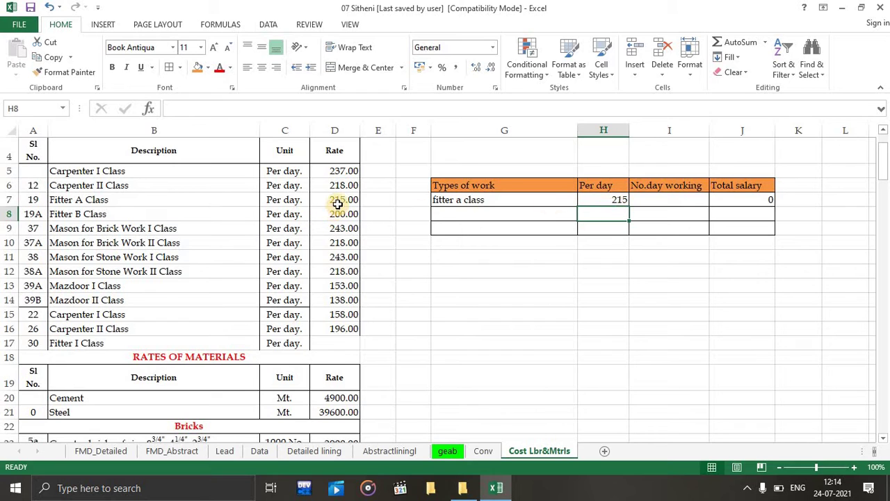
Enter 4 as the number of working days for fitter a class in I7.
left_click(648, 203)
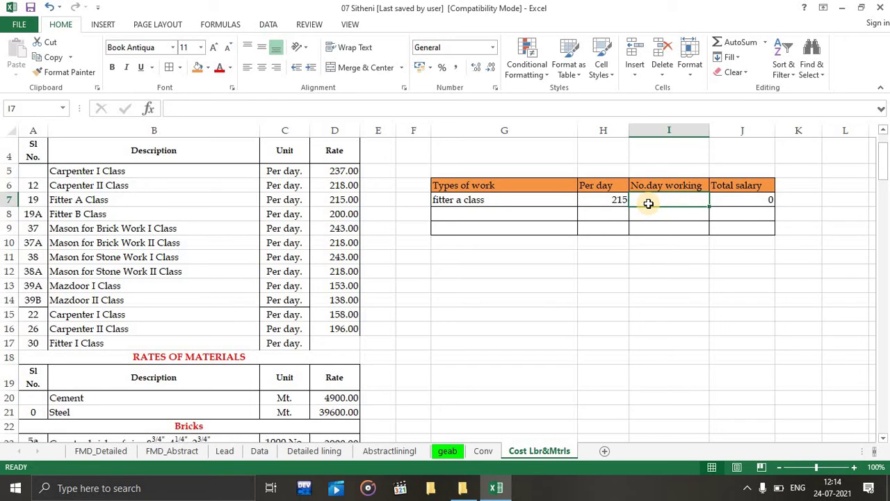
type("4")
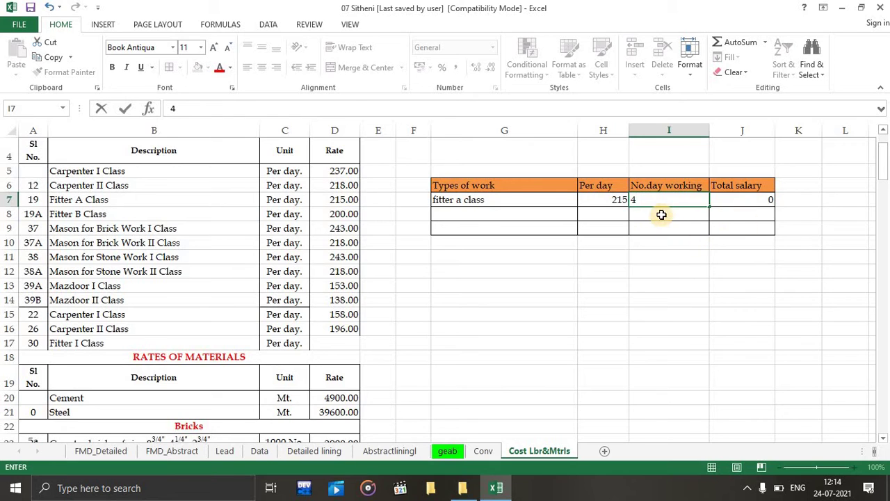
left_click(758, 213)
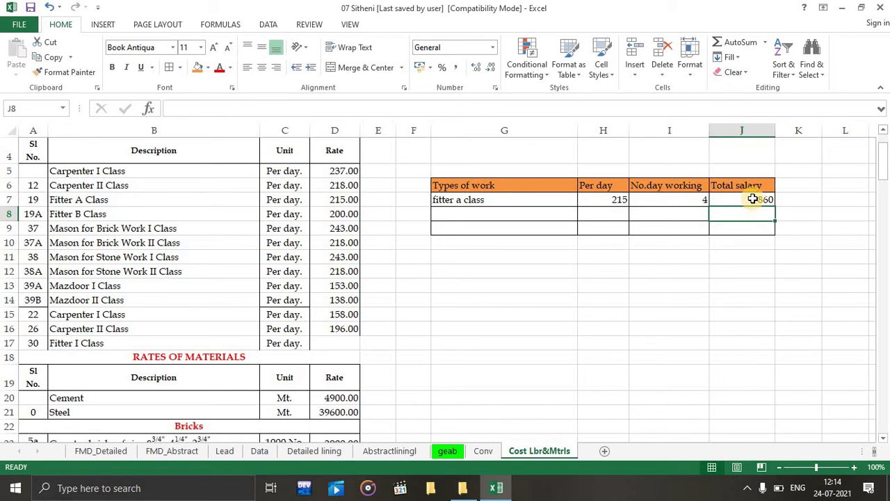
Add List data validation to the empty types-of-work cell G8, using the descriptions in $B$5:$B$17 as the source.
left_click(458, 215)
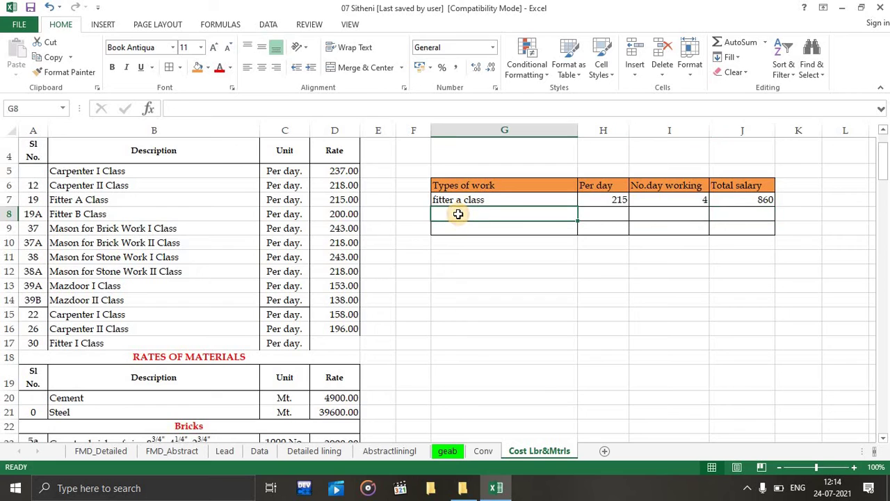
left_click(491, 201)
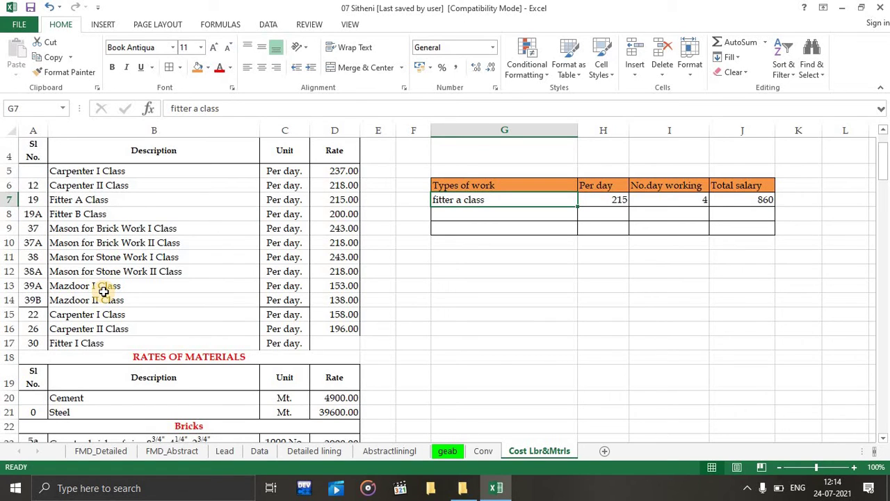
left_click(547, 215)
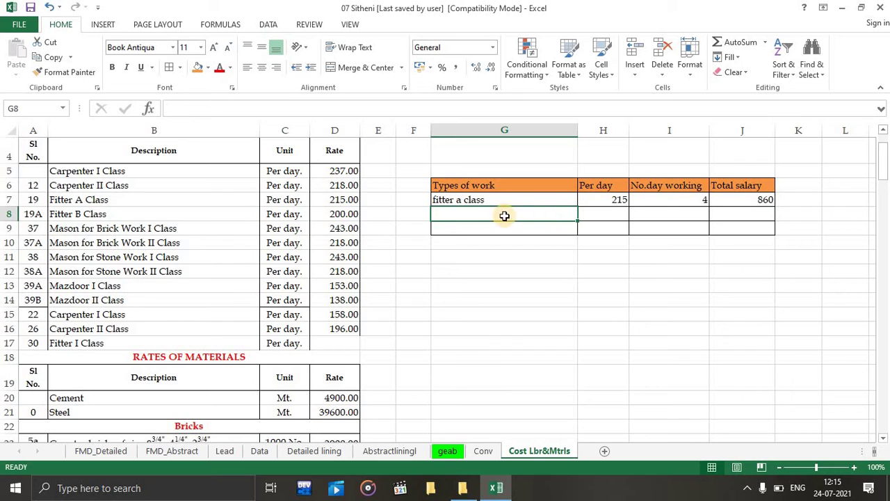
left_click(267, 25)
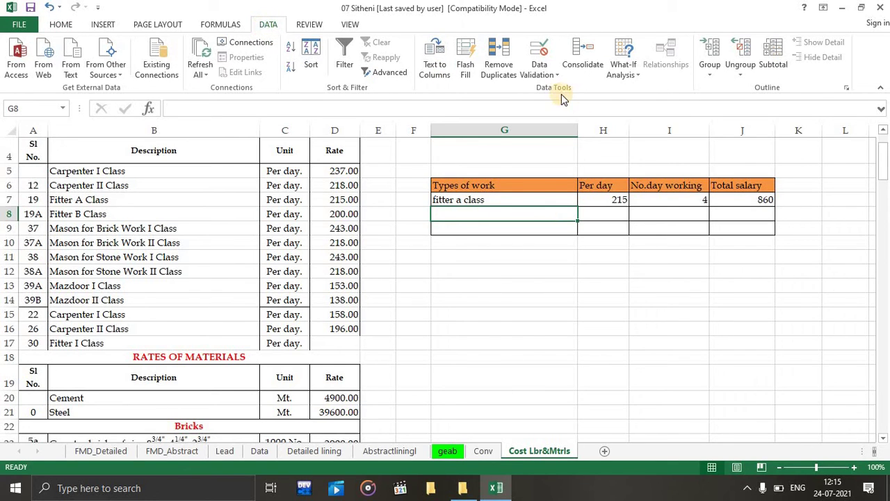
left_click(541, 75)
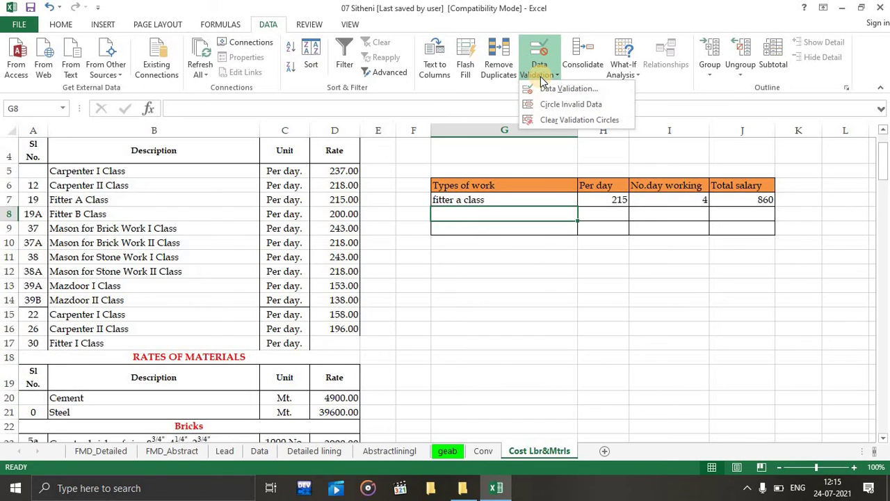
left_click(550, 89)
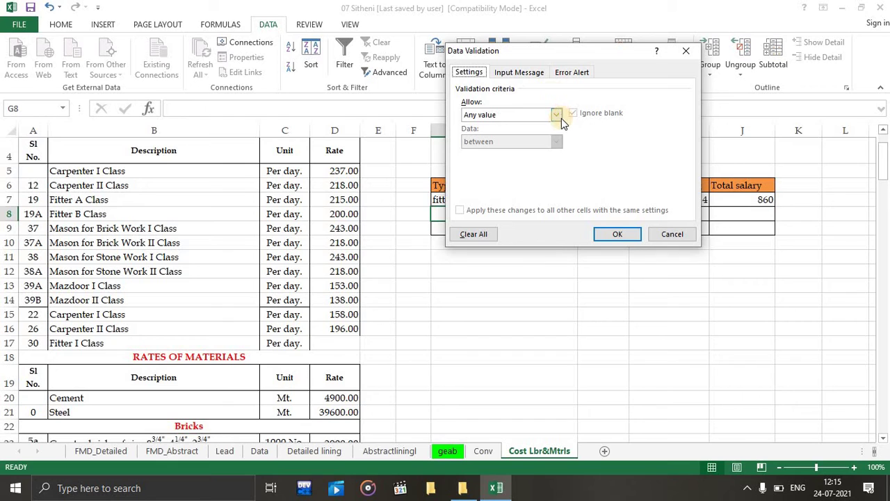
left_click(561, 118)
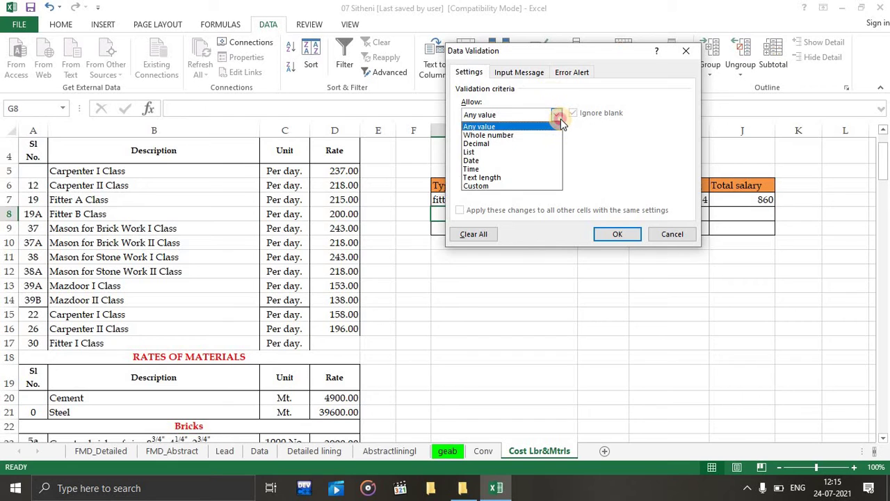
left_click(469, 151)
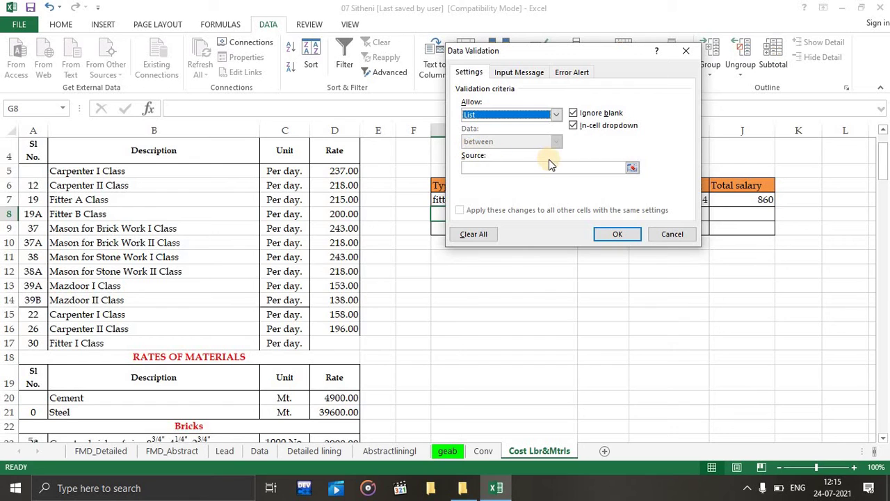
left_click(631, 171)
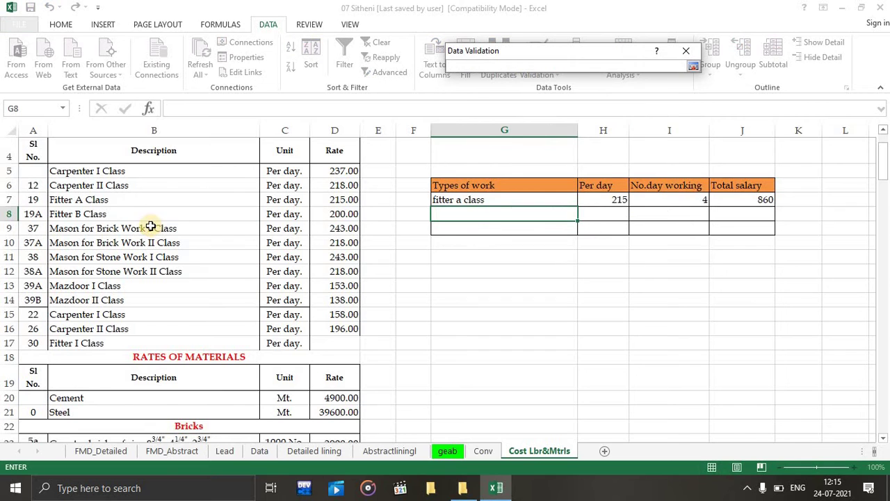
left_click_drag(107, 171, 91, 317)
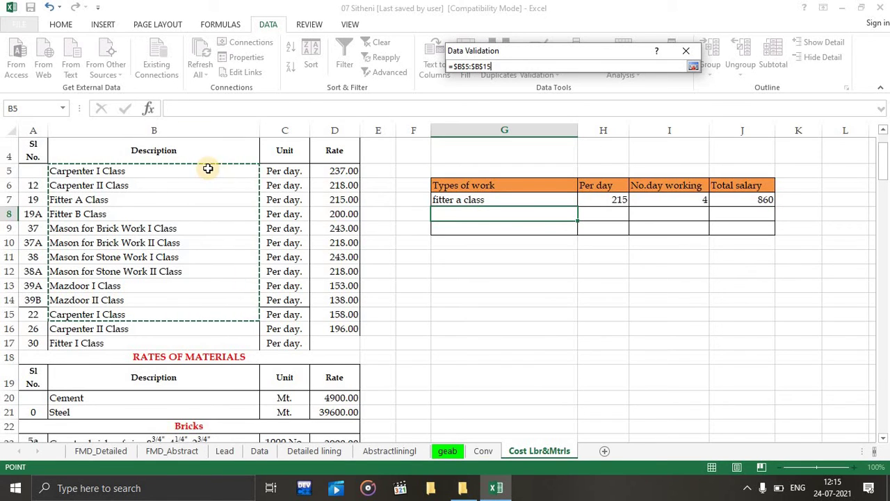
left_click_drag(206, 169, 229, 339)
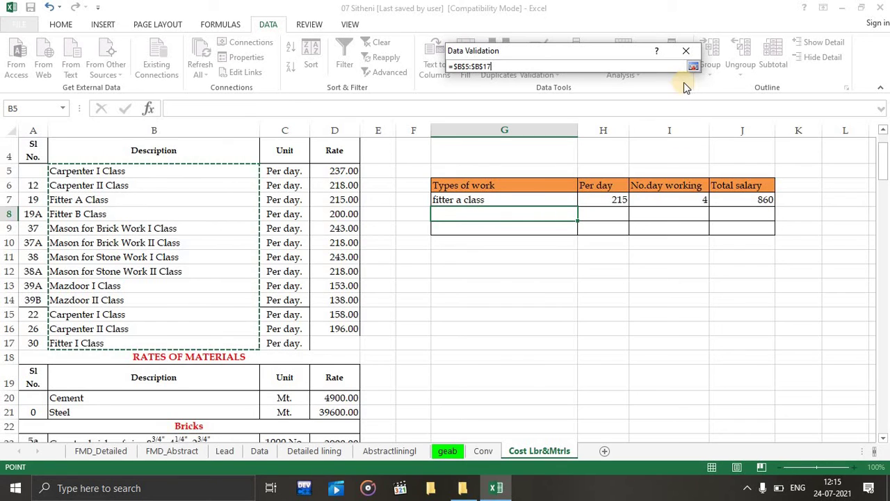
left_click(694, 68)
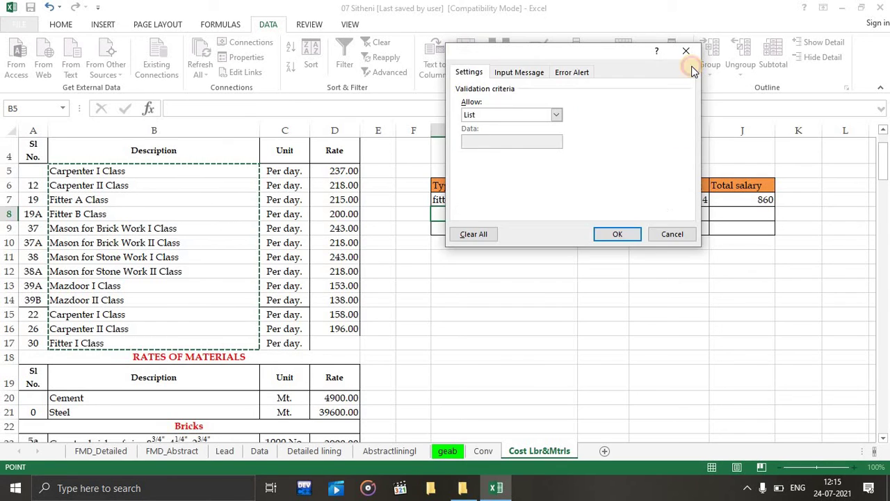
left_click(617, 235)
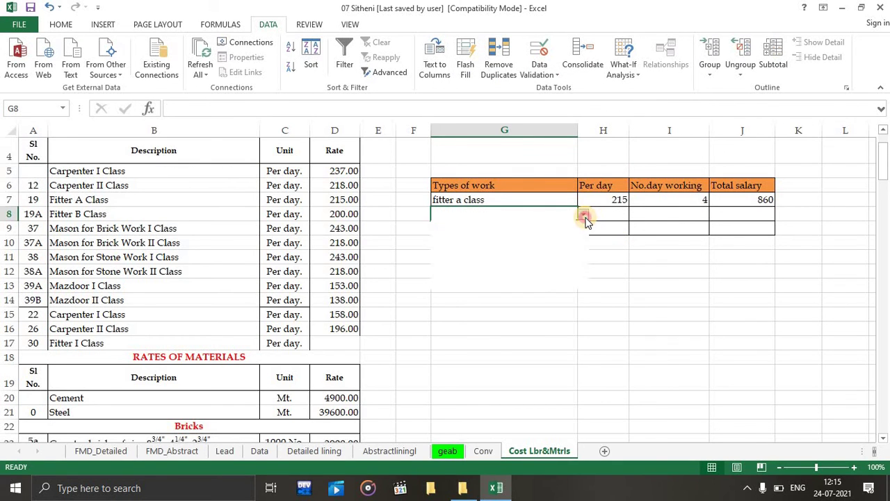
Choose Carpenter II Class from the validation list in G8.
left_click(583, 215)
left_click_drag(587, 251, 587, 276)
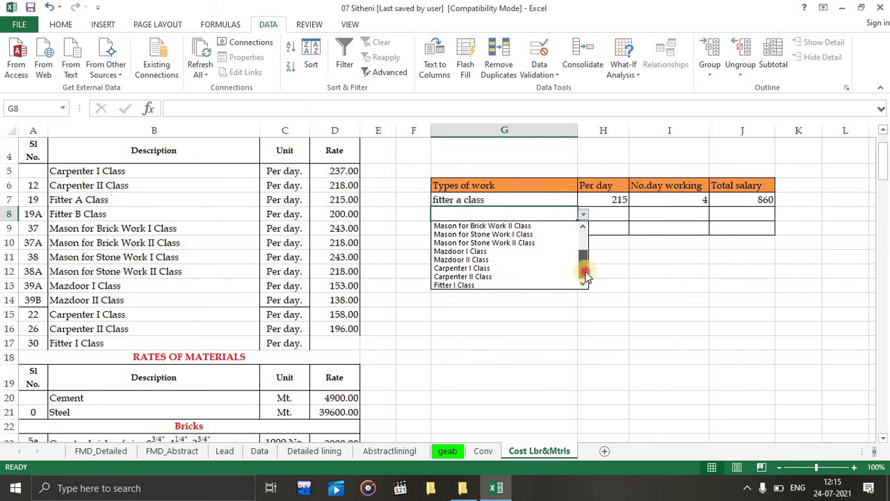
left_click(583, 235)
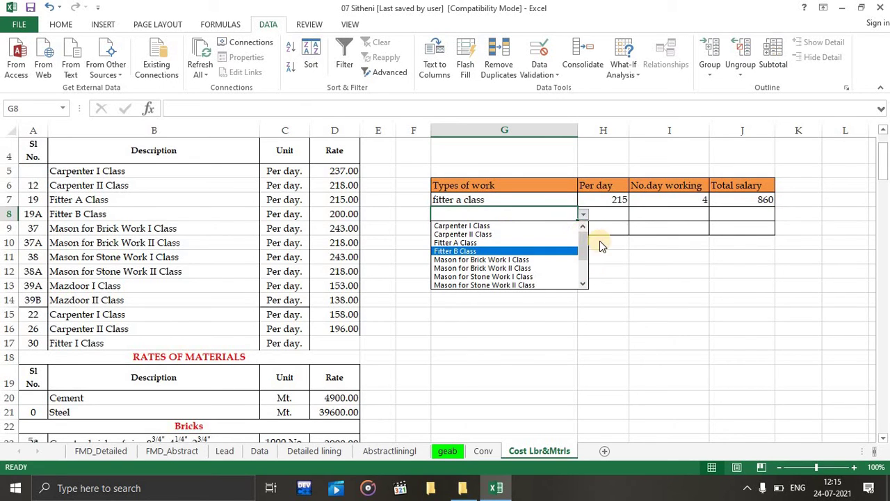
left_click(607, 244)
left_click(602, 217)
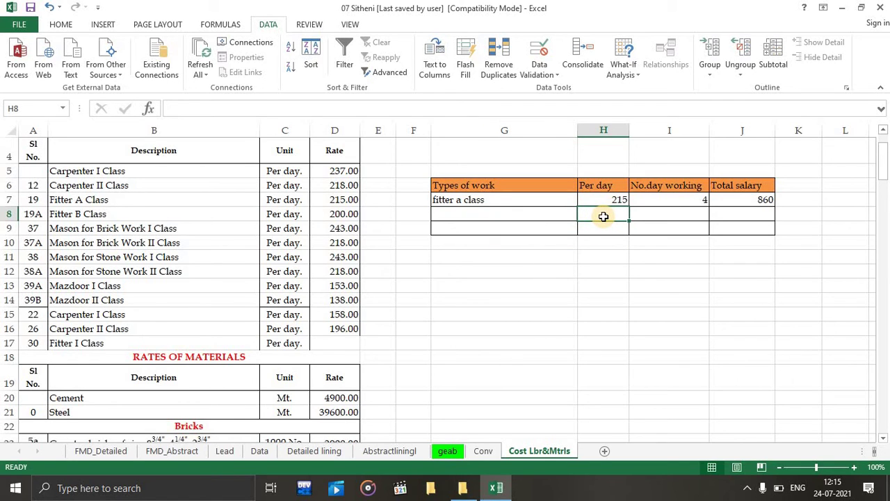
left_click(560, 213)
left_click(583, 219)
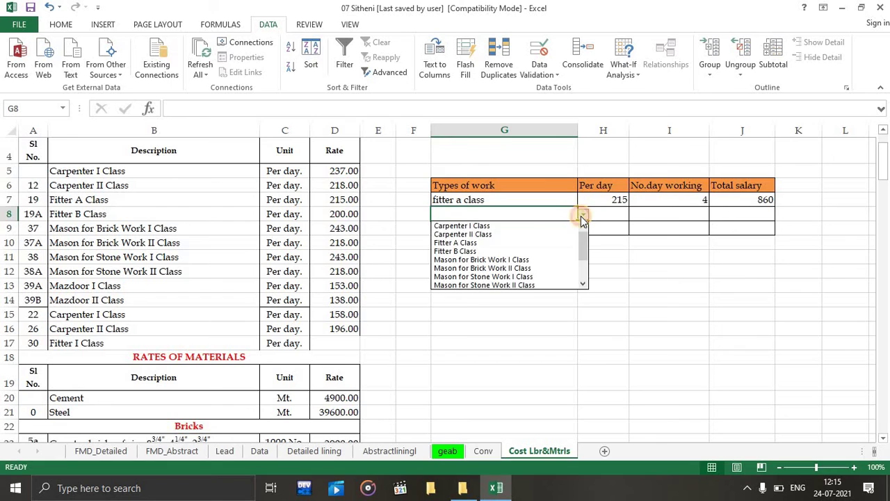
left_click(468, 236)
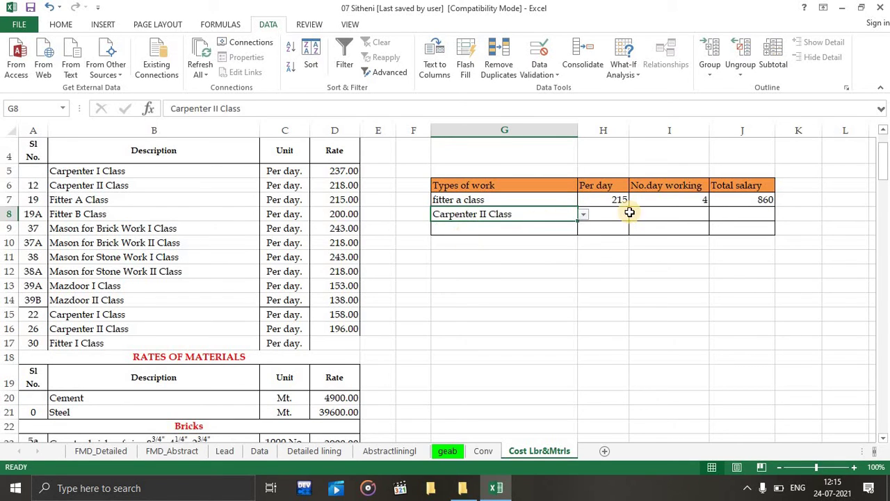
Enter the formula =VLOOKUP(G8,B5:D17,3,FALSE) in H8 to fetch the per-day rate for the work type in G8.
left_click(604, 215)
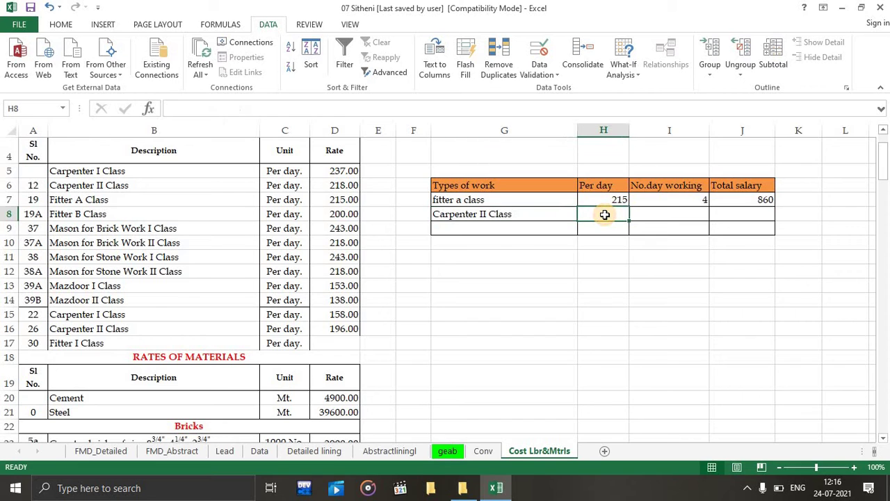
type("=vloo")
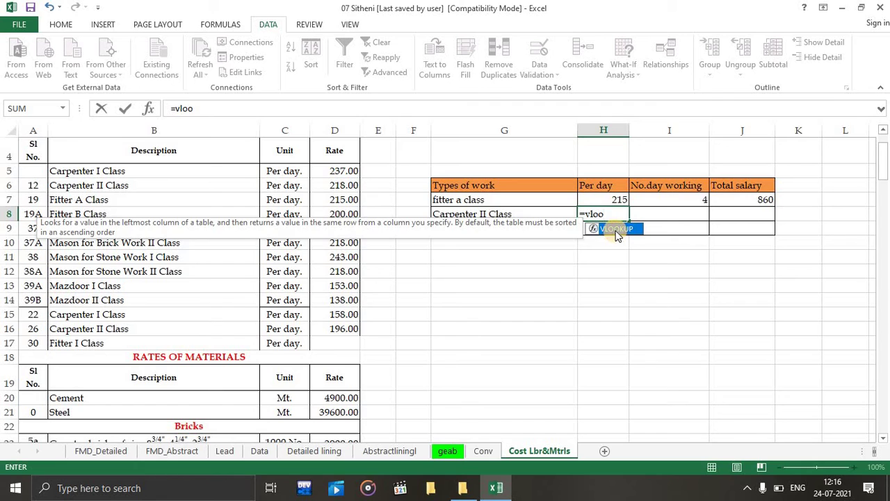
double_click(616, 231)
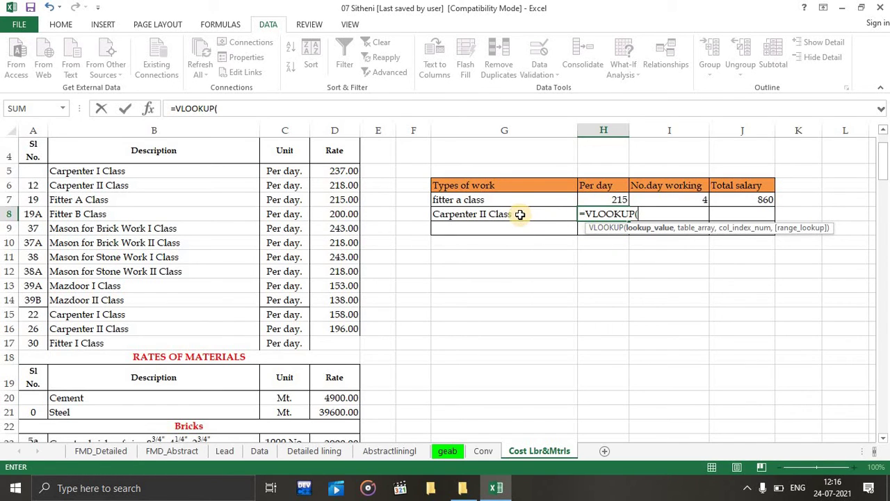
left_click(519, 214)
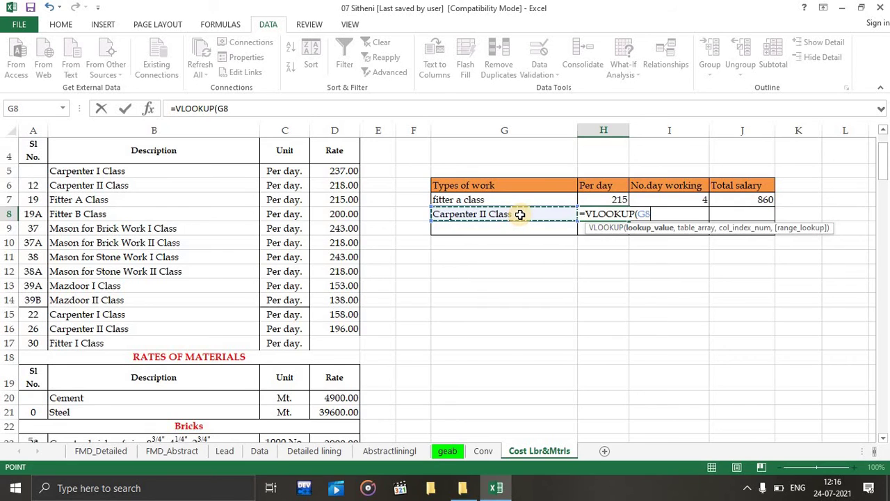
type(",")
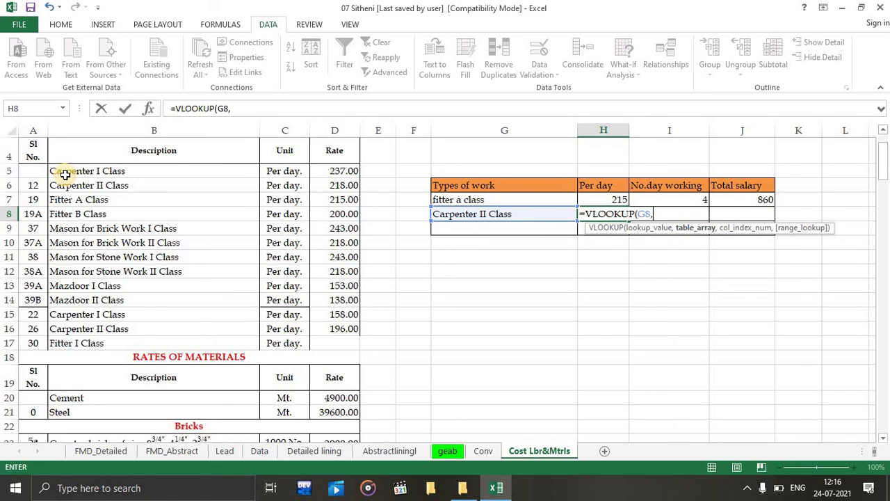
left_click_drag(65, 175, 334, 340)
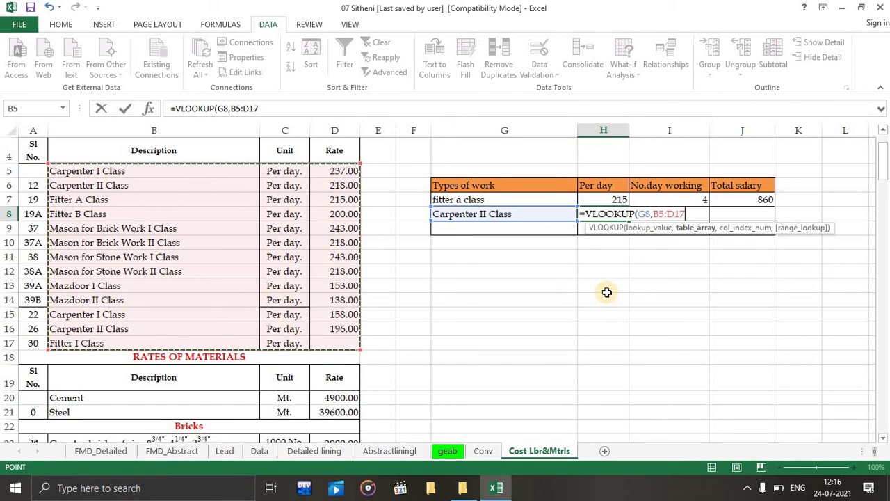
type(",3")
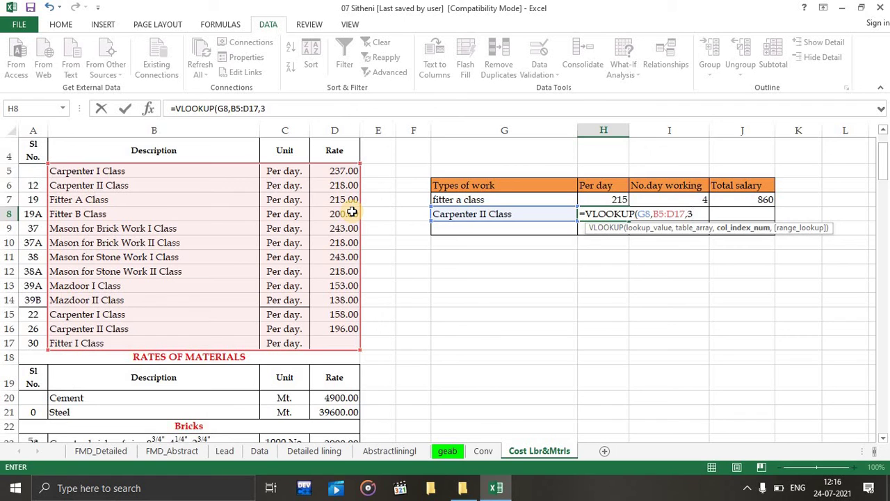
type(",")
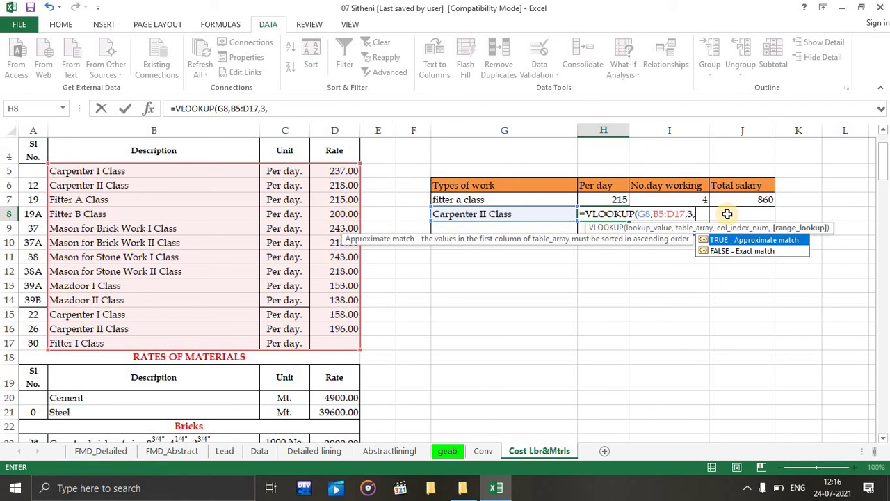
double_click(744, 252)
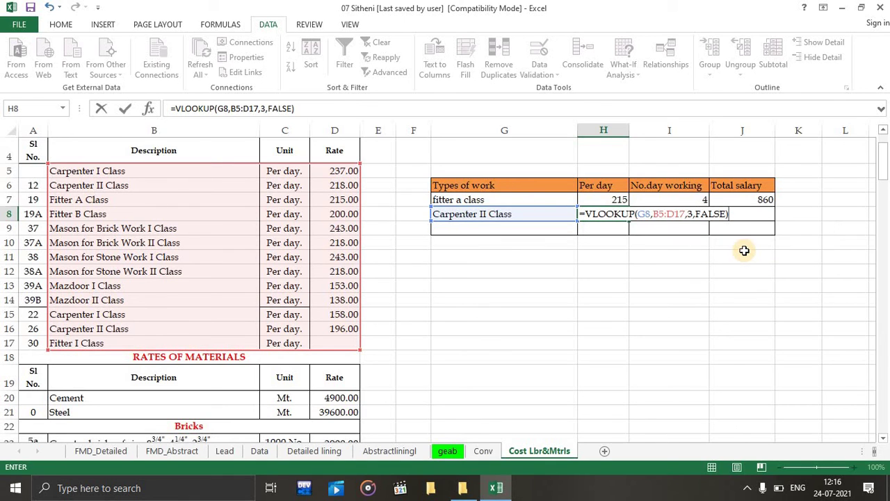
key("Return")
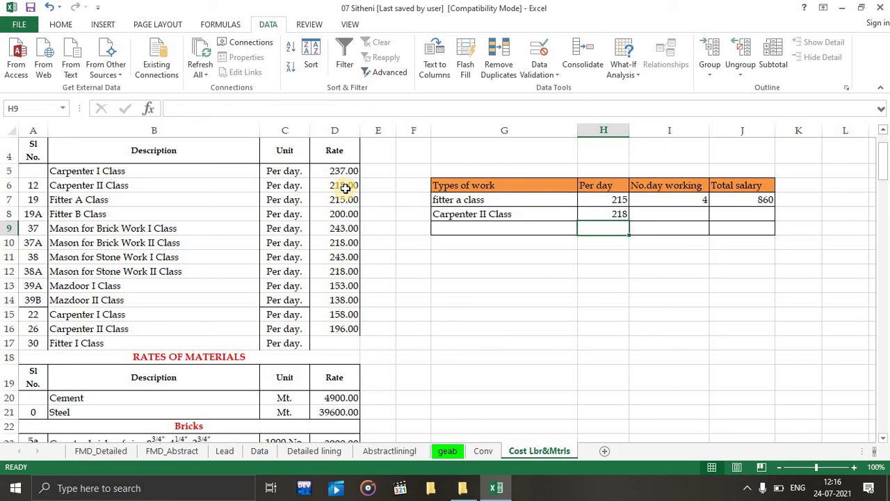
Switch the work type in G8 to Mason for Brick Work I Class, then to Mason for Stone Work II Class, using the validation list.
left_click(573, 216)
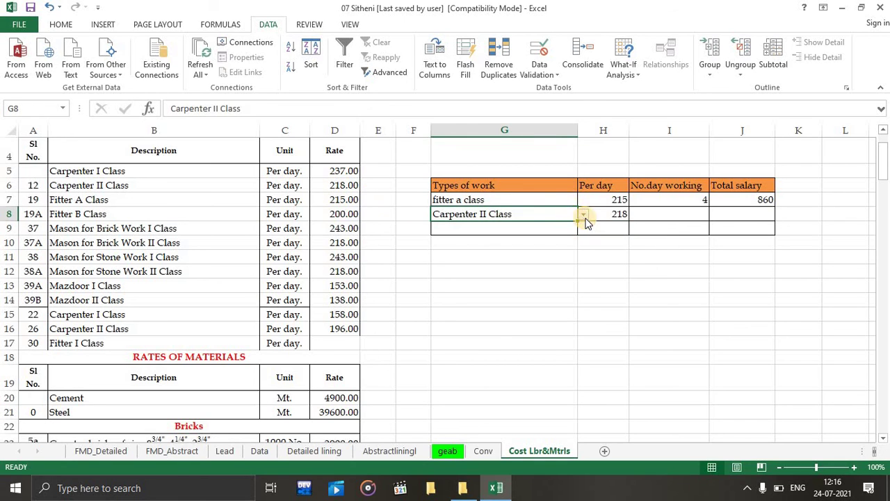
left_click(583, 216)
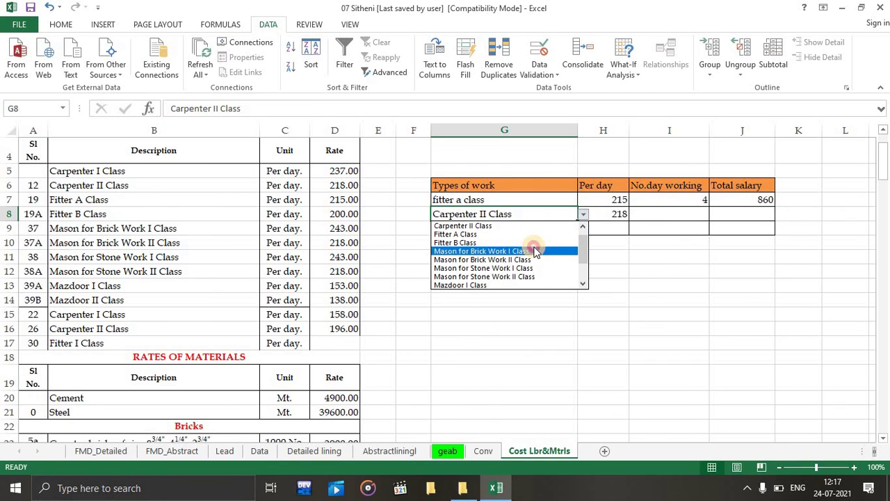
left_click(534, 251)
left_click(583, 215)
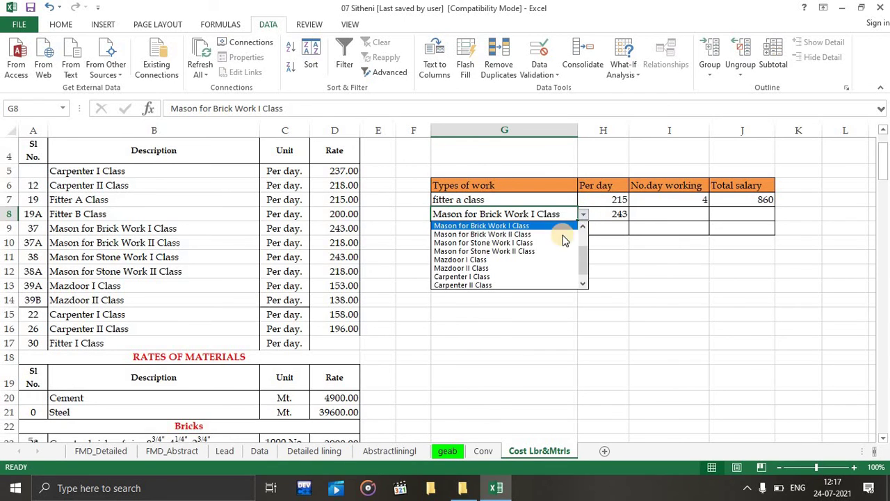
left_click(541, 252)
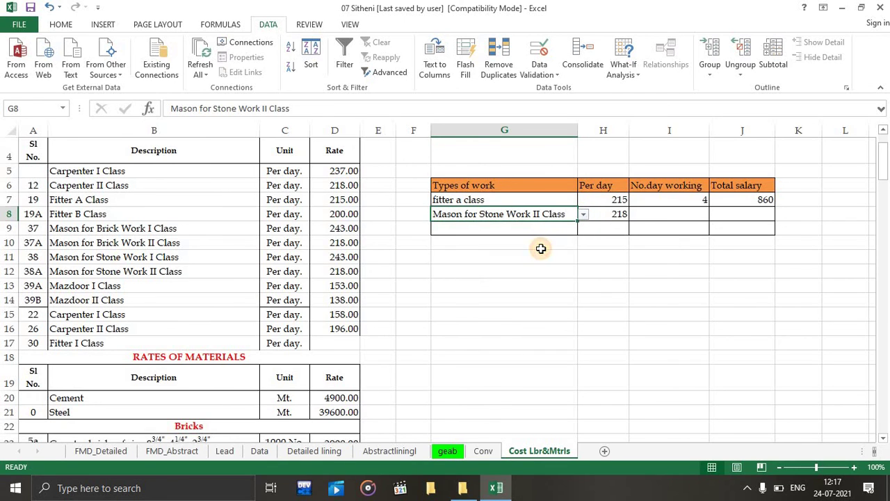
Enter 3 as the number of working days in I8.
left_click(690, 220)
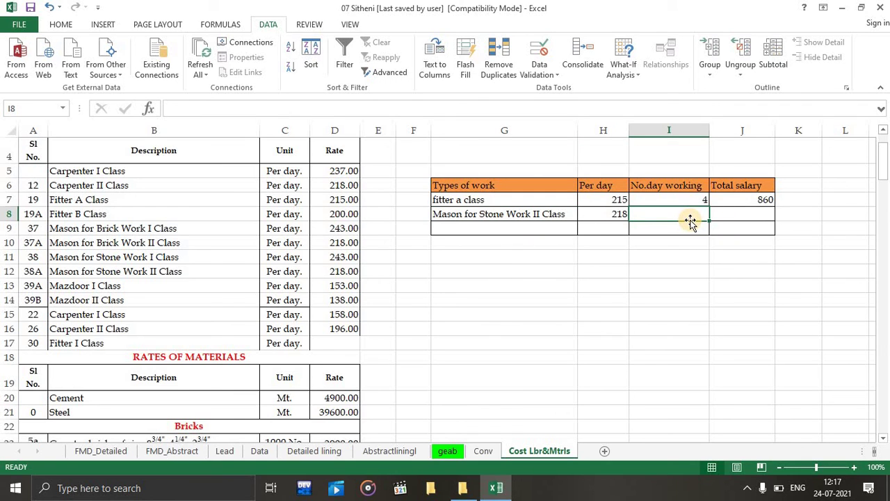
type("3")
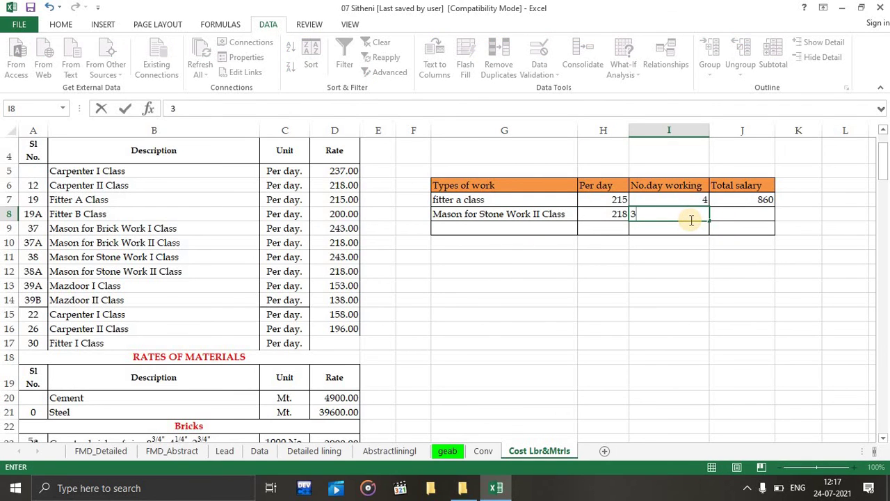
left_click(754, 235)
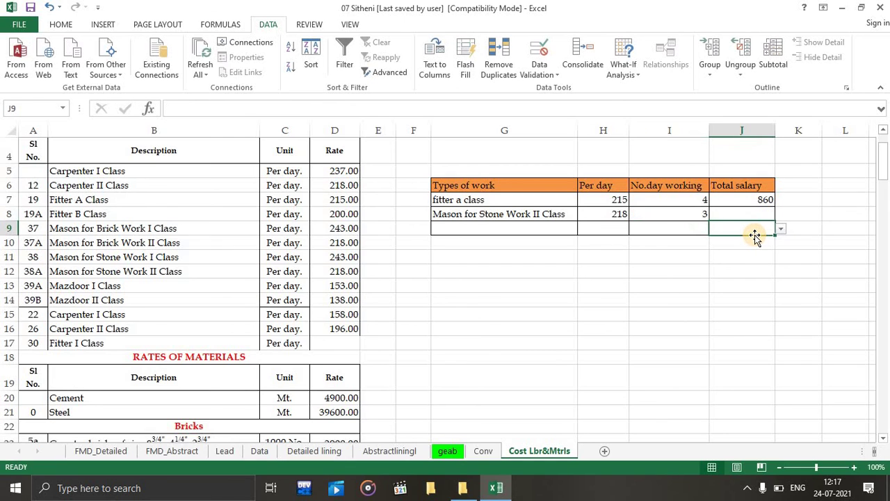
Fill the total salary formula from J7 down into J8.
left_click(752, 217)
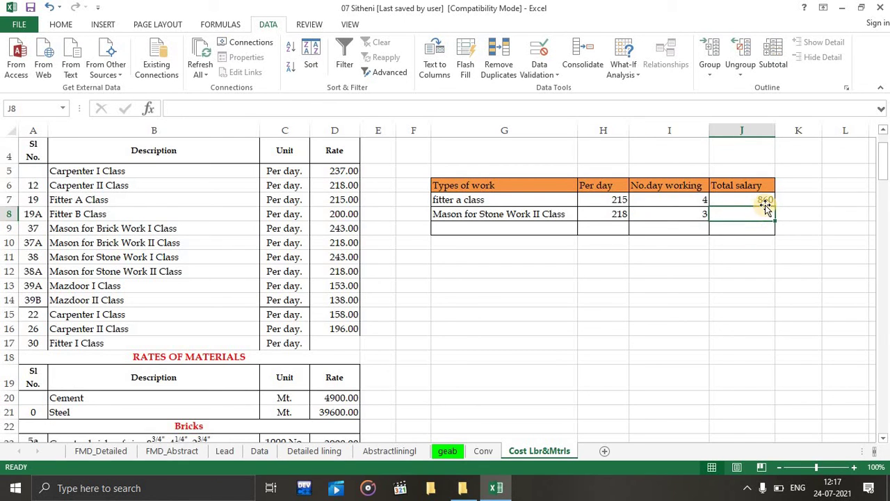
left_click(766, 197)
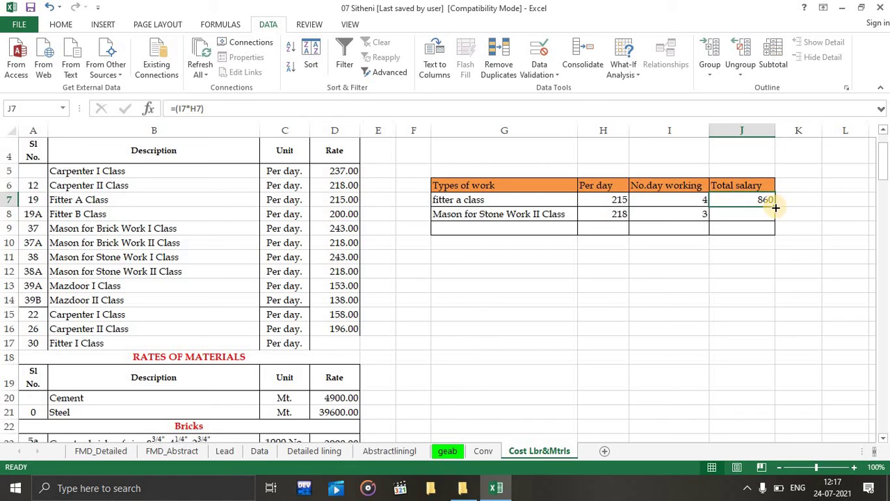
left_click_drag(776, 204, 774, 220)
left_click(761, 241)
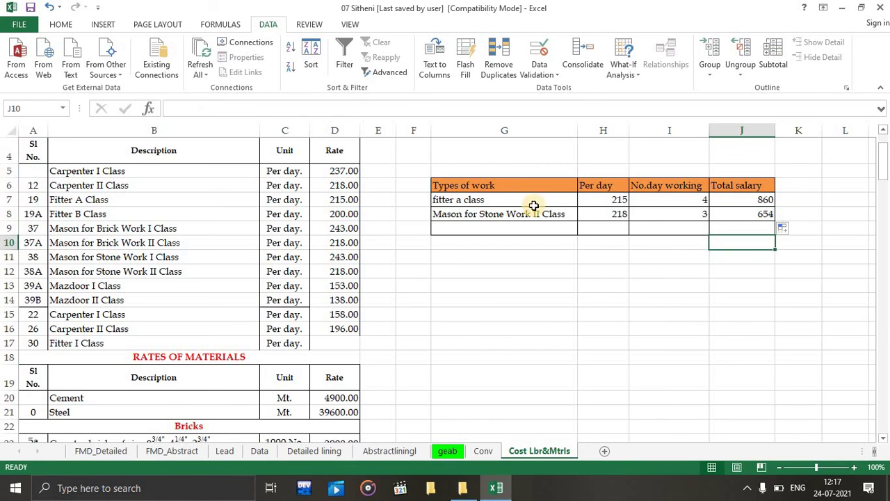
Change the work type in G8 to Mazdoor II Class using the validation list.
left_click(566, 216)
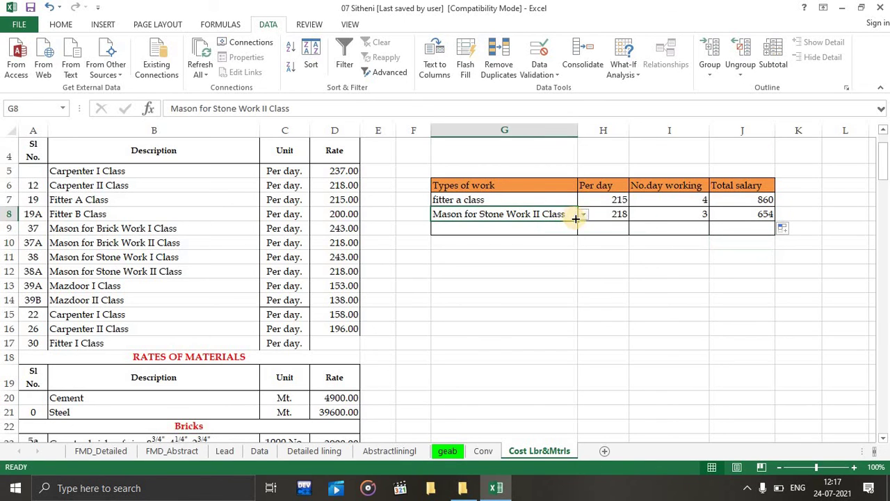
left_click(582, 217)
left_click(531, 260)
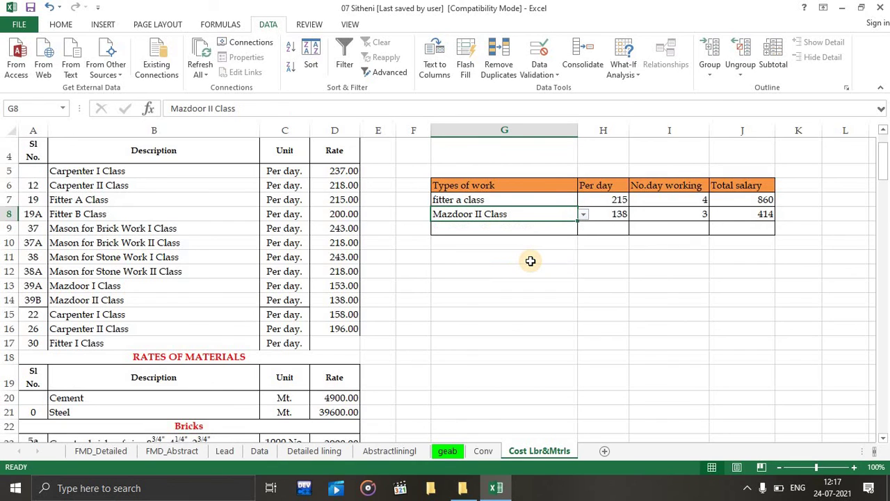